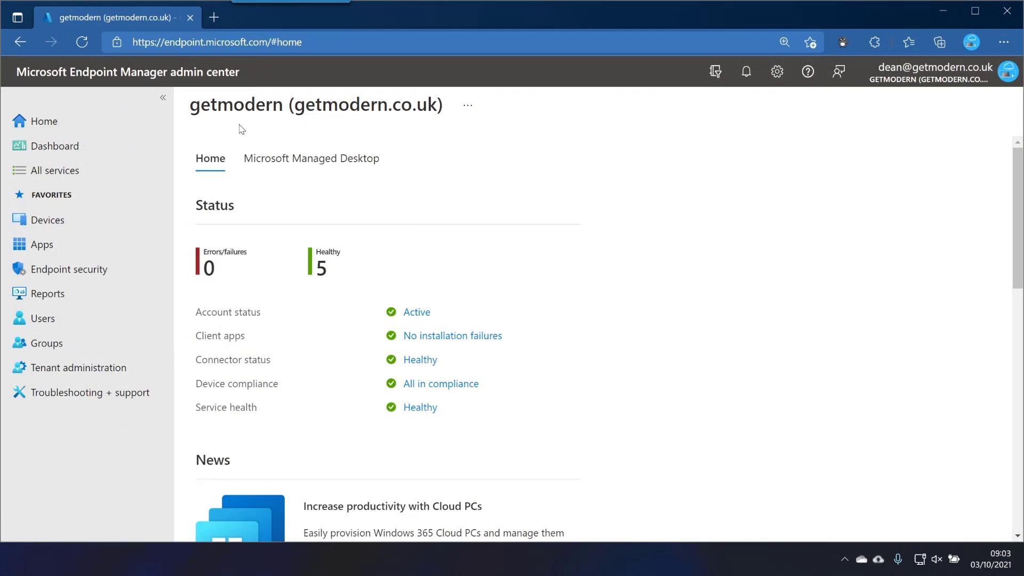
# Step: Start a new iOS/iPadOS app protection policy and name it 'AppProtect for iOS'
pyautogui.click(42, 244)
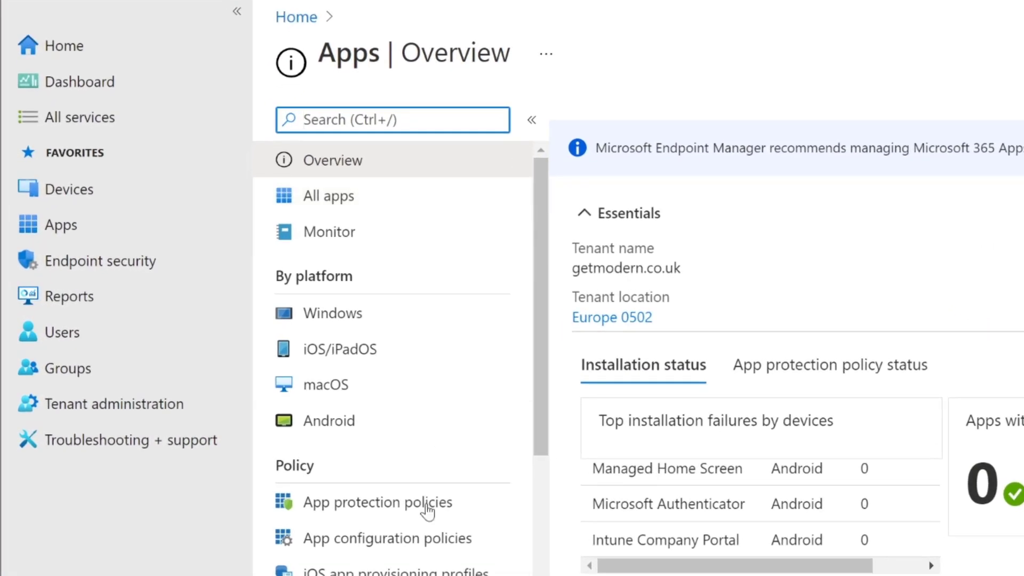
pyautogui.click(376, 510)
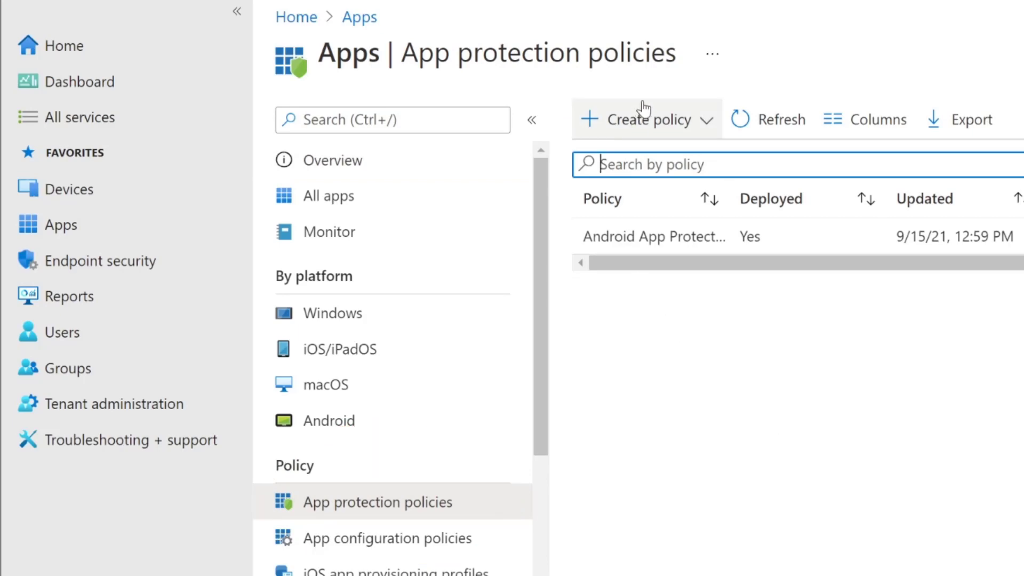
pyautogui.click(659, 122)
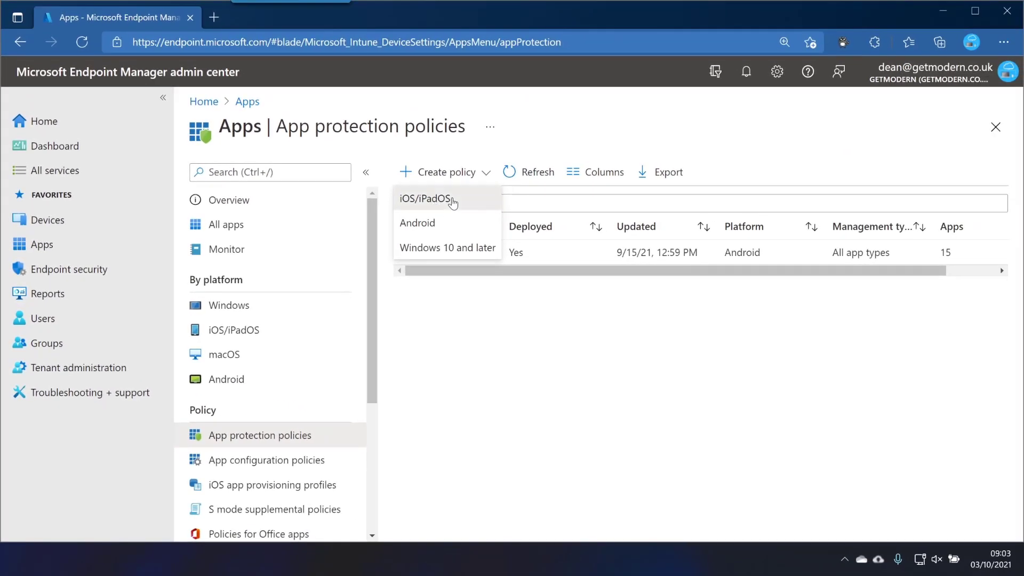
pyautogui.click(452, 201)
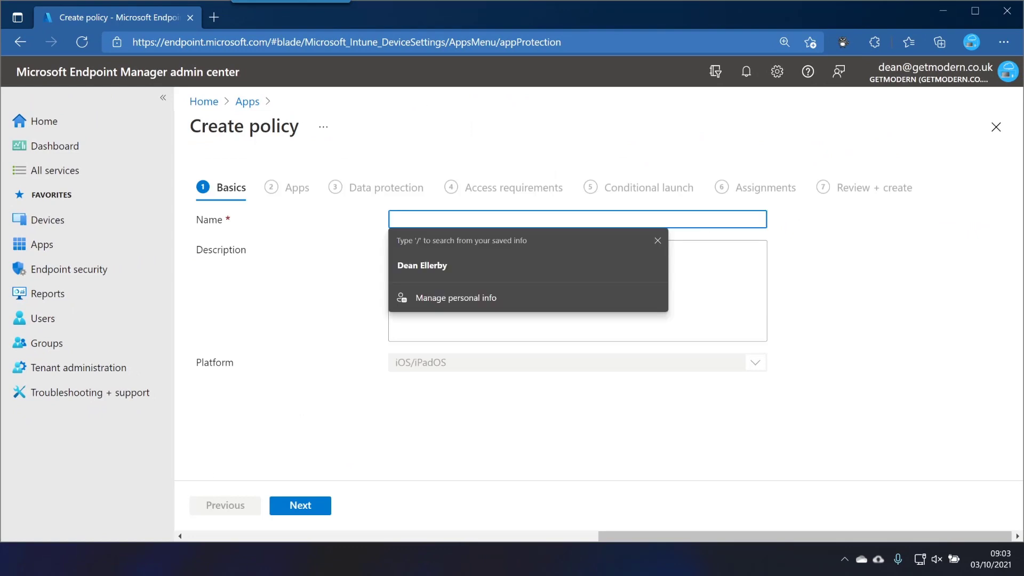
pyautogui.write('AppProtect for iOS')
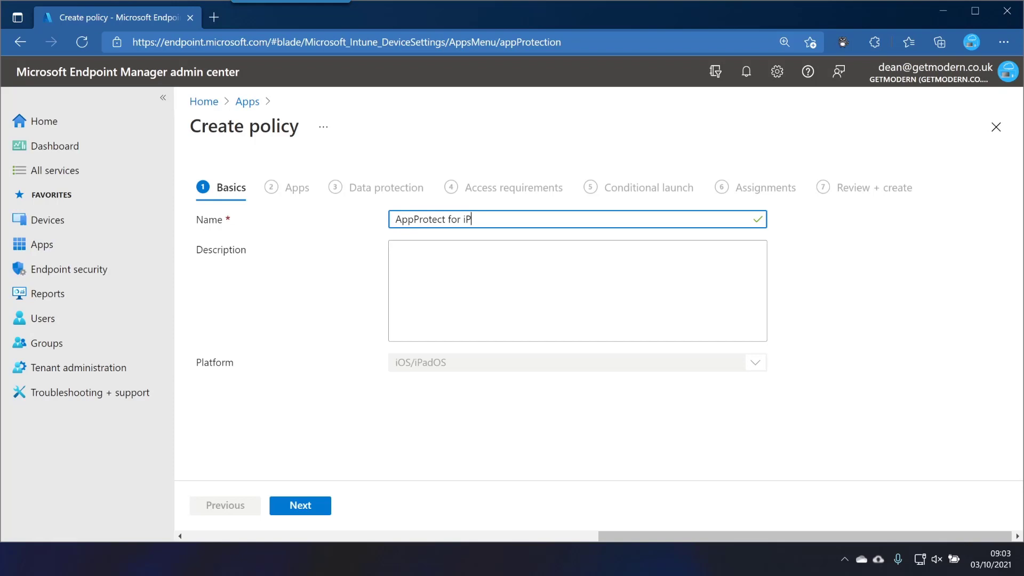
# Step: On the Apps step, toggle 'Target to apps on all device types' to No and back to Yes
pyautogui.click(297, 507)
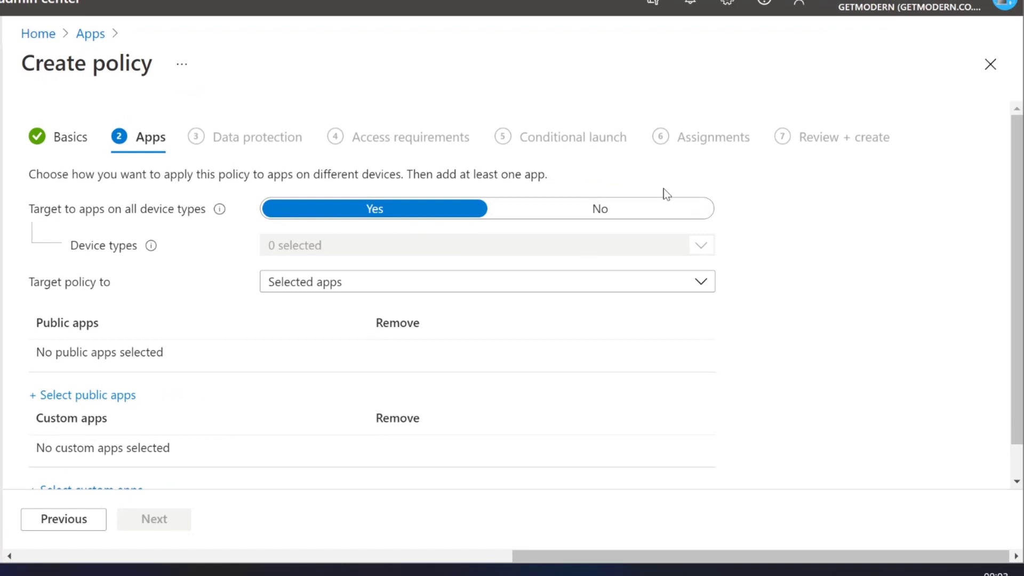
pyautogui.click(507, 214)
pyautogui.click(440, 248)
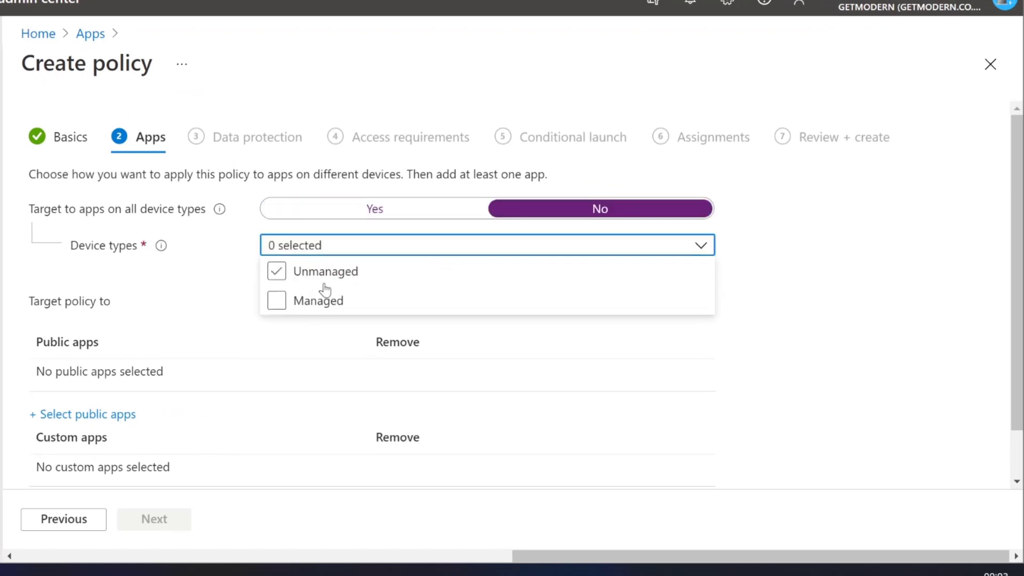
pyautogui.click(390, 212)
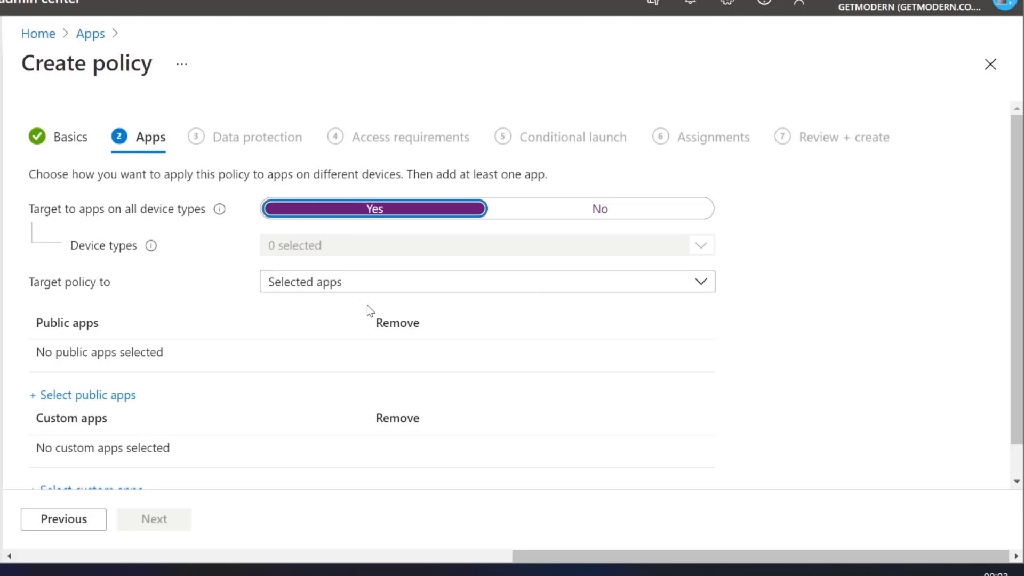
# Step: Look over the Target policy to dropdown choices without changing the selection
pyautogui.click(398, 283)
pyautogui.click(315, 287)
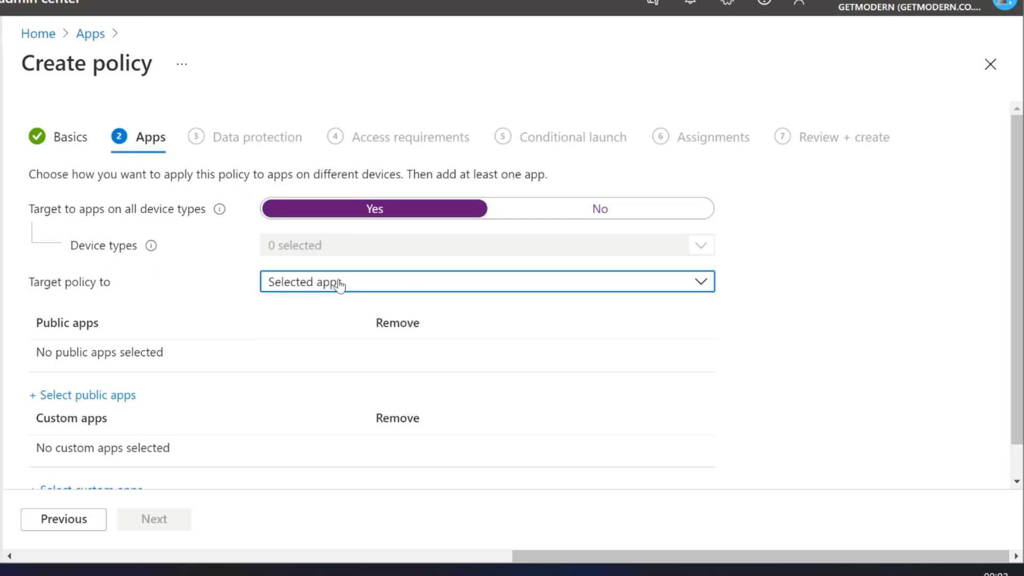
pyautogui.click(368, 291)
pyautogui.click(342, 310)
pyautogui.scroll(-1, 694, 348)
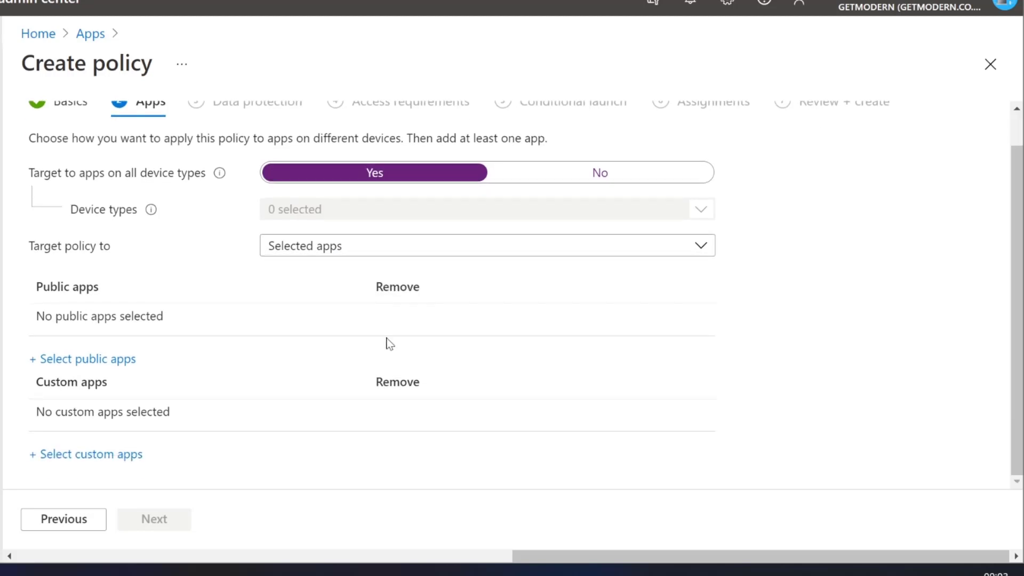
pyautogui.click(115, 360)
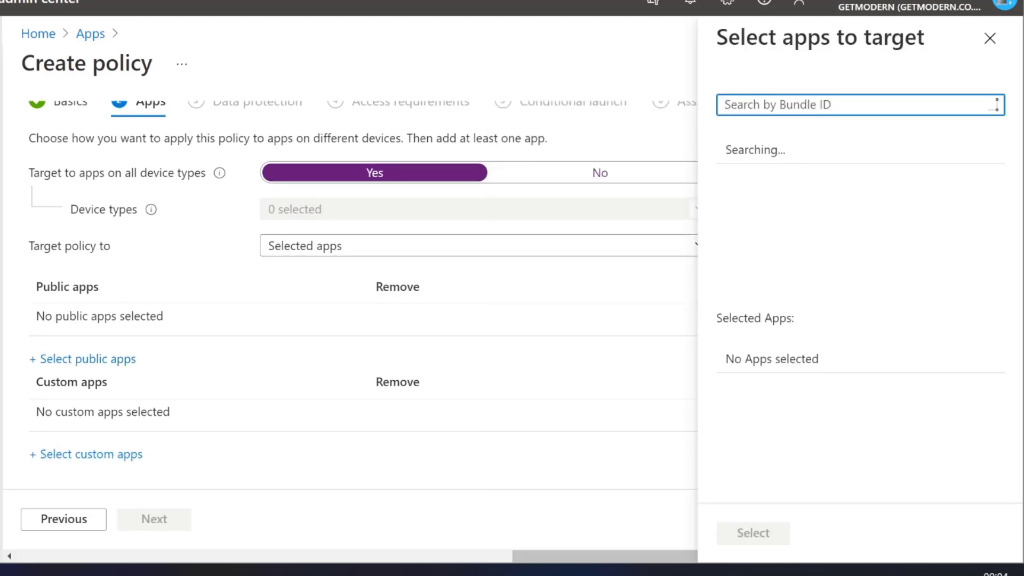
pyautogui.click(938, 153)
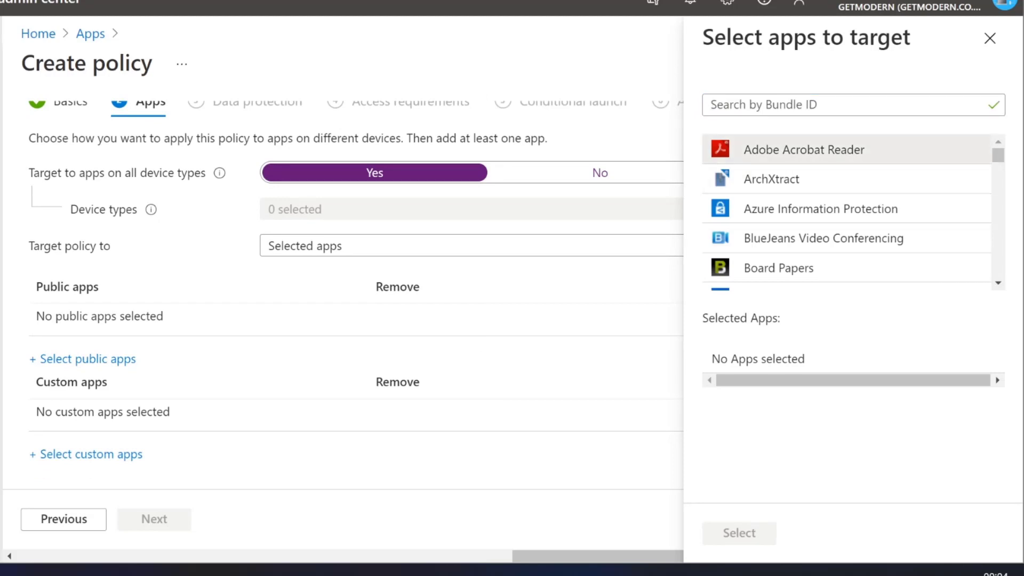
pyautogui.click(806, 181)
pyautogui.click(821, 209)
pyautogui.scroll(-1, 827, 257)
pyautogui.click(827, 224)
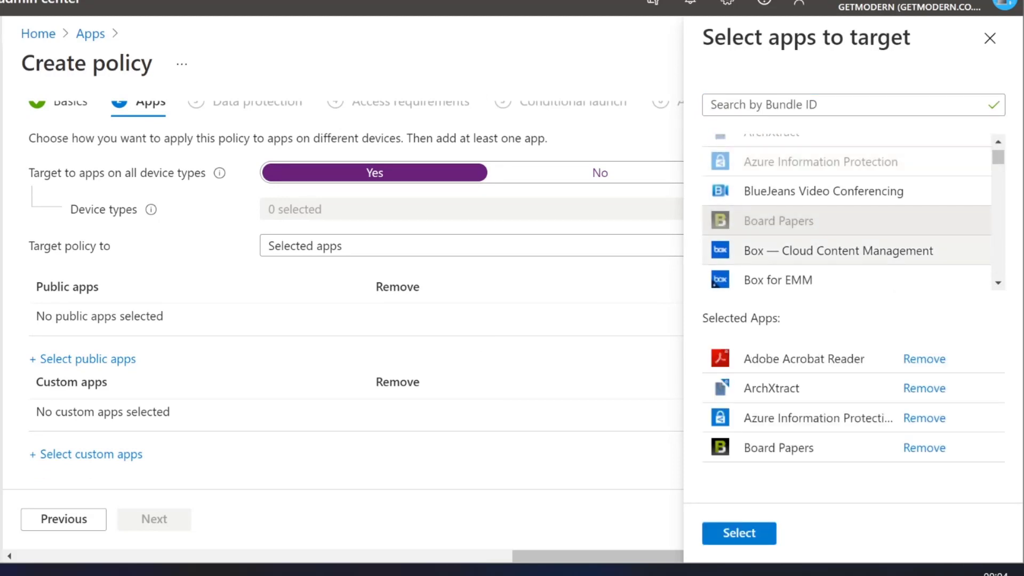
pyautogui.scroll(-1, 831, 256)
pyautogui.click(831, 255)
pyautogui.scroll(-1, 823, 275)
pyautogui.click(827, 248)
pyautogui.scroll(-2, 827, 248)
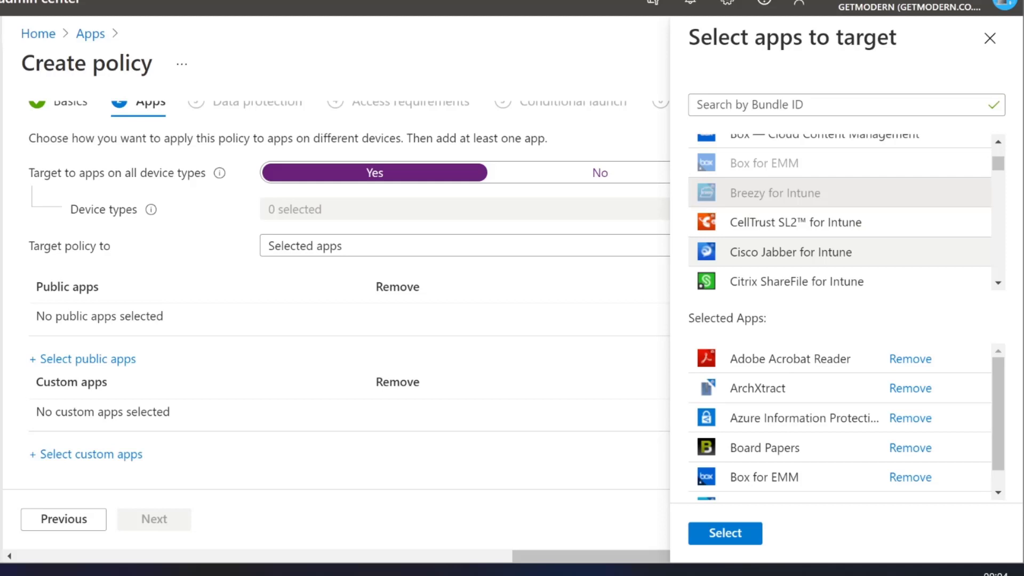
pyautogui.click(827, 250)
pyautogui.scroll(-3, 826, 250)
pyautogui.click(824, 256)
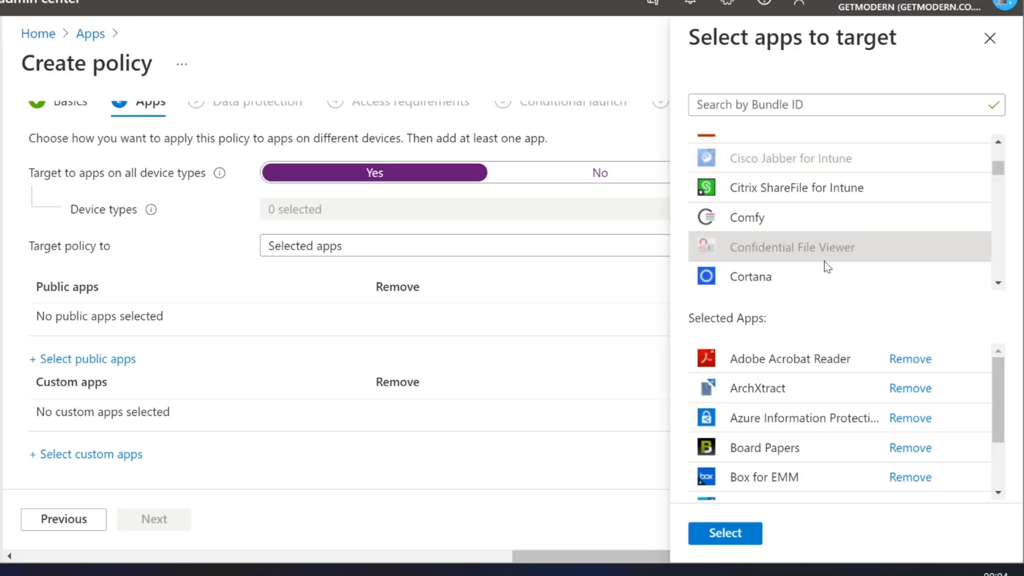
pyautogui.scroll(-6, 823, 267)
pyautogui.click(812, 237)
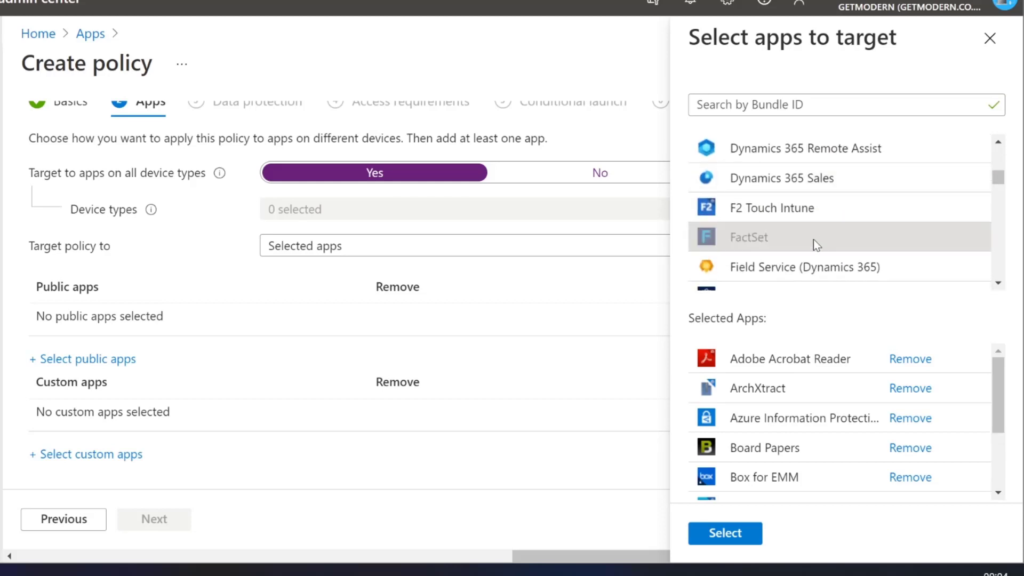
pyautogui.scroll(-8, 813, 240)
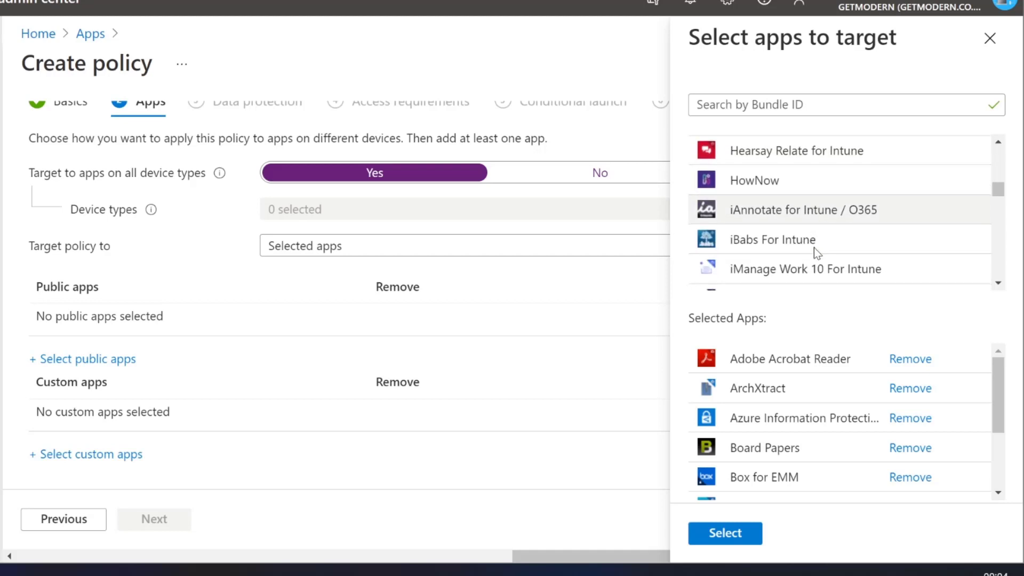
pyautogui.click(813, 248)
pyautogui.scroll(-1, 814, 261)
pyautogui.click(814, 253)
pyautogui.scroll(-2, 814, 261)
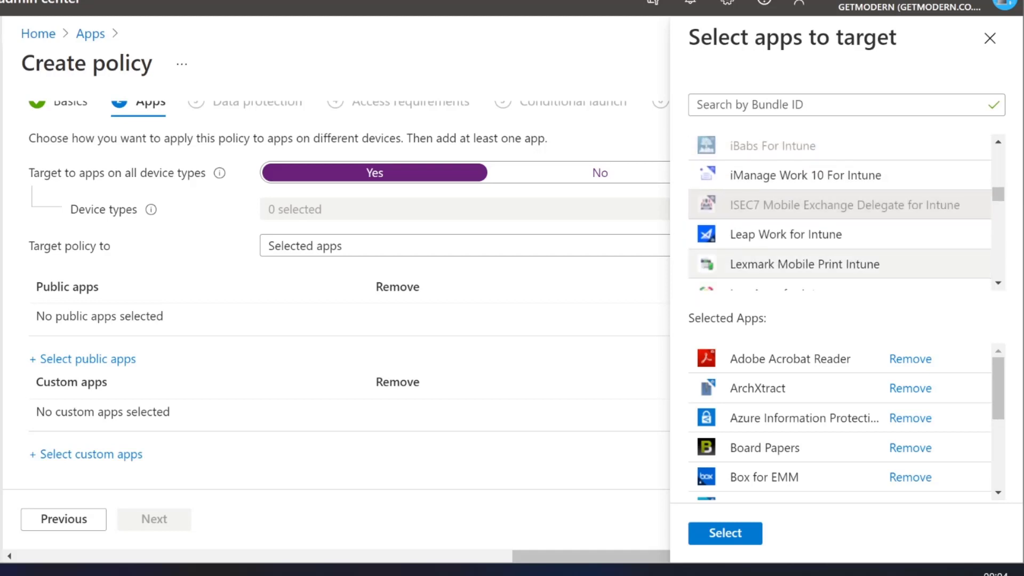
pyautogui.scroll(-2, 818, 272)
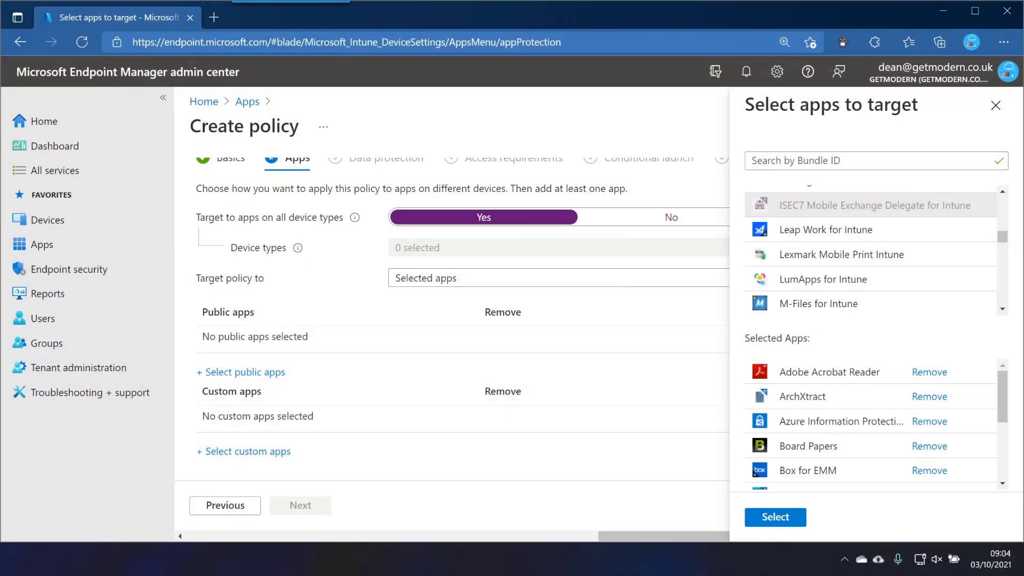
# Step: Discard the app picker and set Target policy to Core Microsoft Apps instead of All Microsoft Apps
pyautogui.click(995, 105)
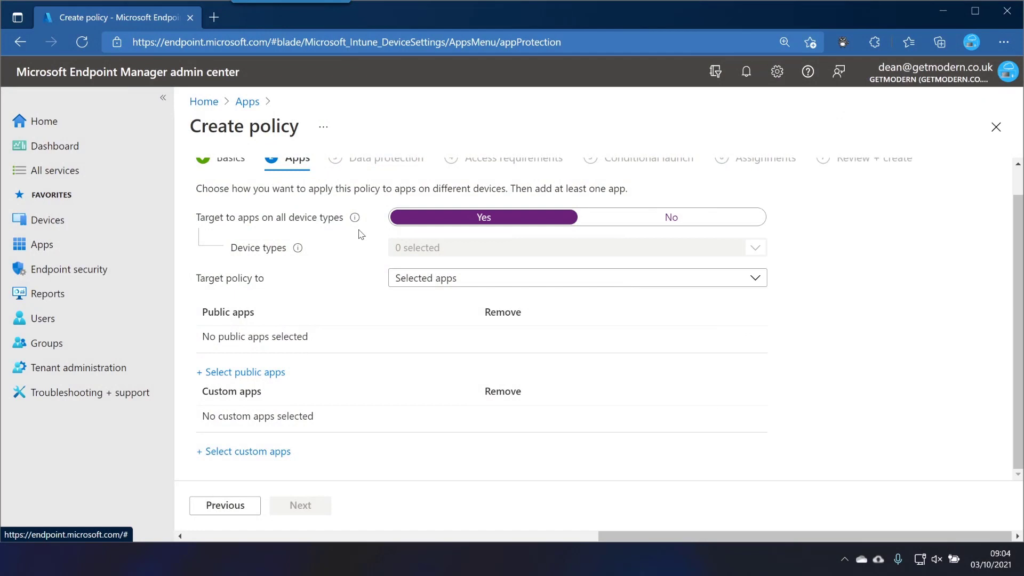
pyautogui.scroll(1, 494, 313)
pyautogui.click(469, 310)
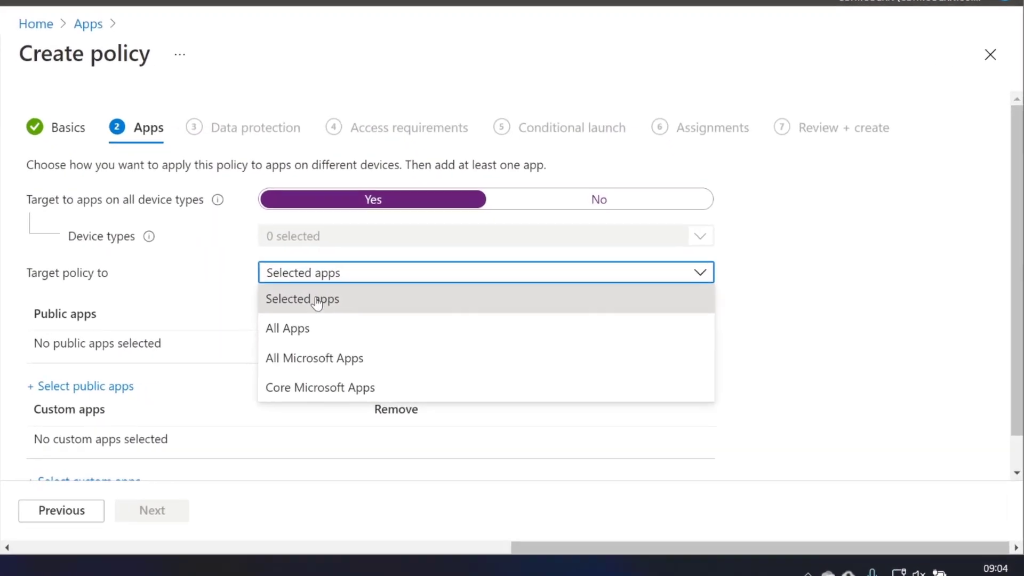
pyautogui.click(327, 331)
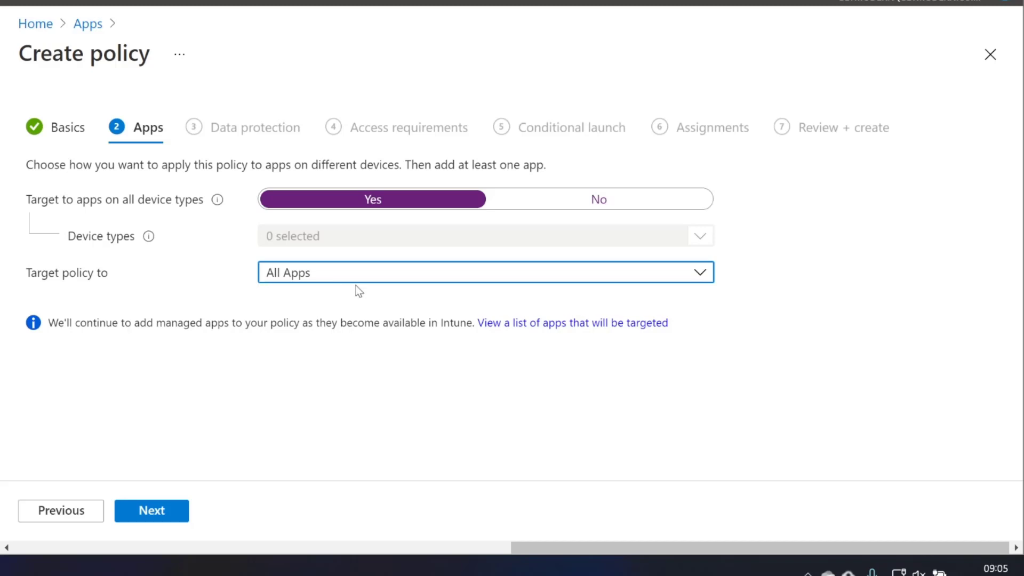
pyautogui.click(384, 275)
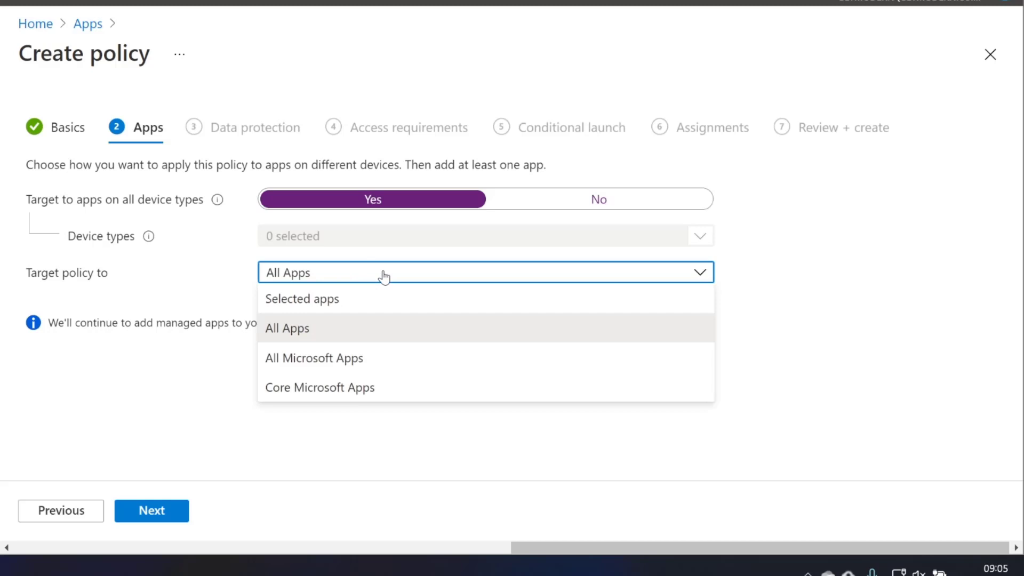
pyautogui.click(375, 356)
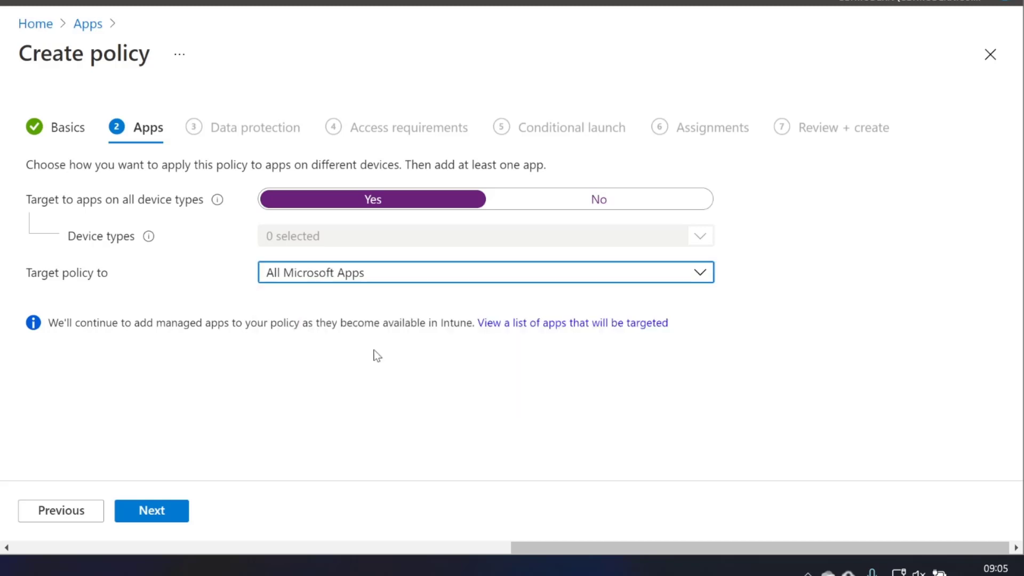
pyautogui.click(379, 277)
pyautogui.click(339, 387)
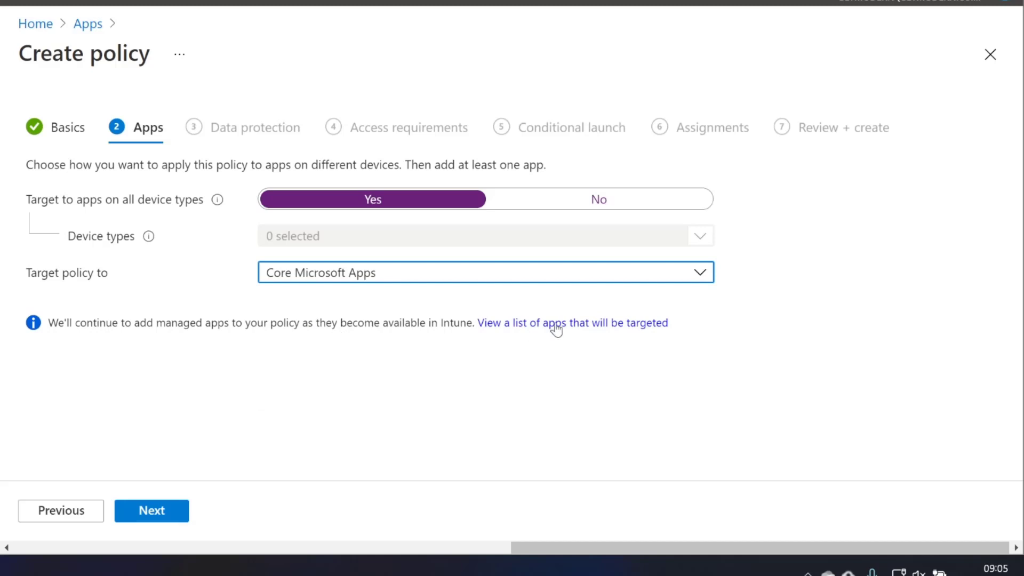
pyautogui.click(536, 323)
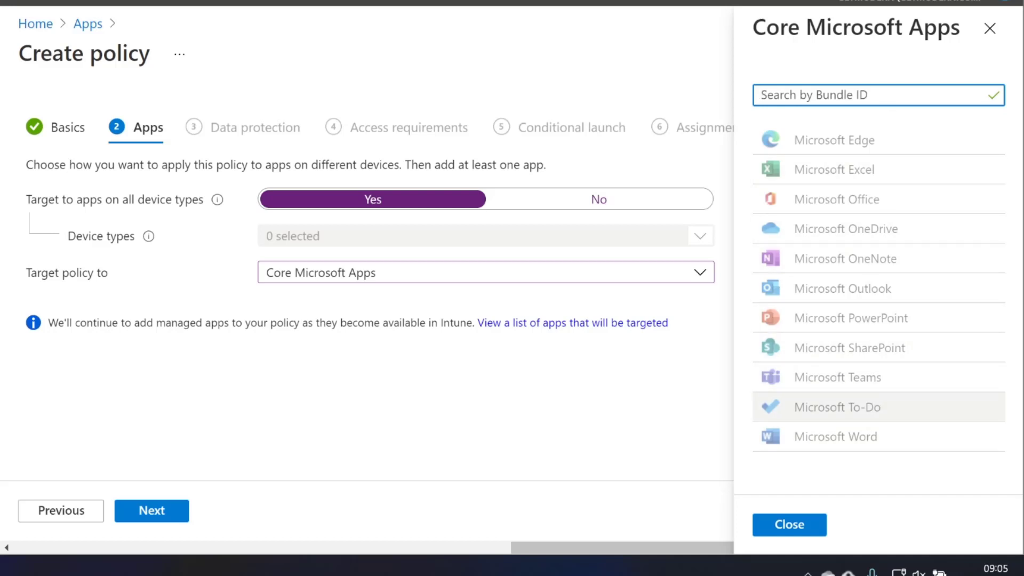
pyautogui.click(981, 41)
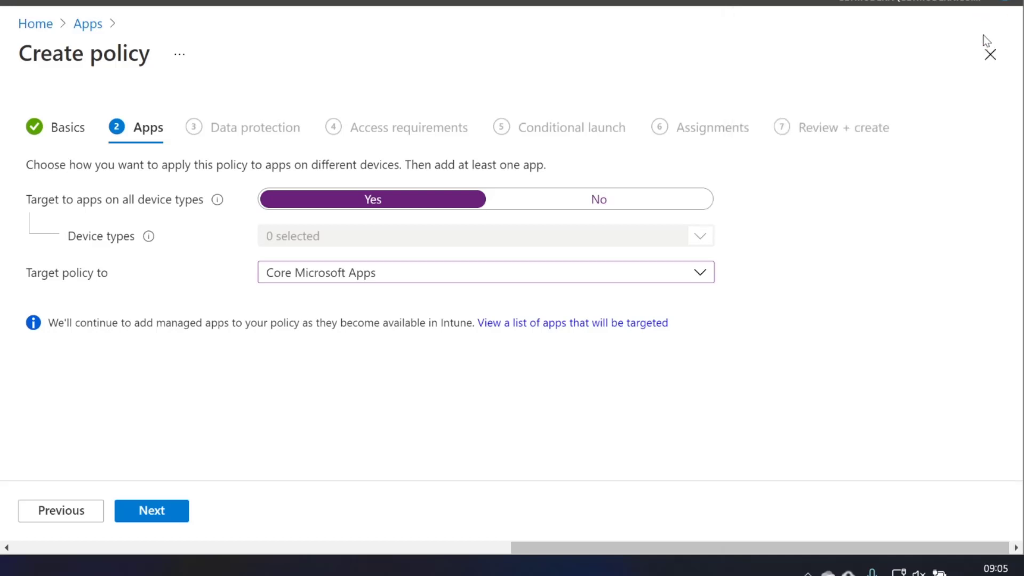
pyautogui.click(492, 282)
pyautogui.click(356, 357)
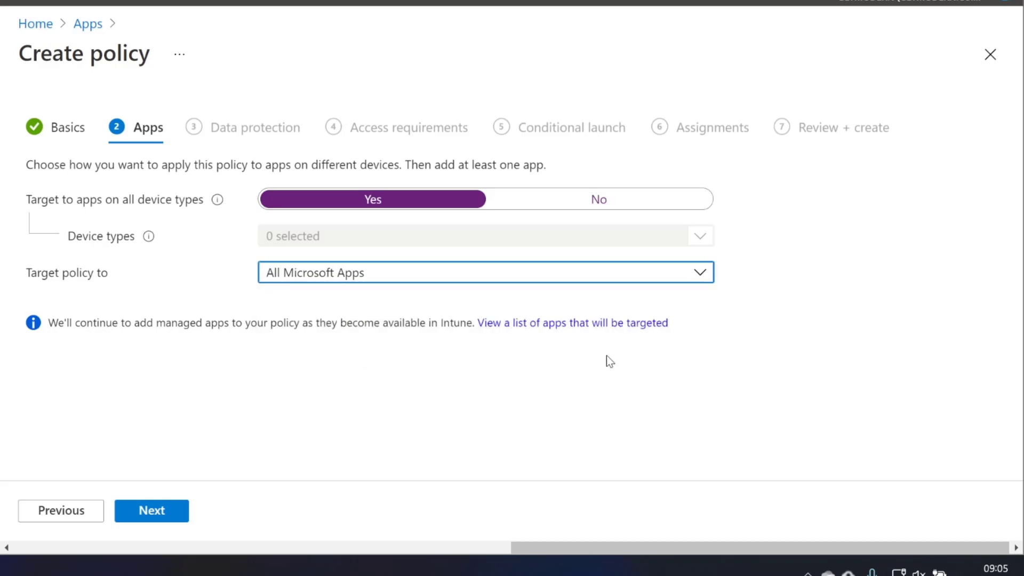
pyautogui.click(617, 327)
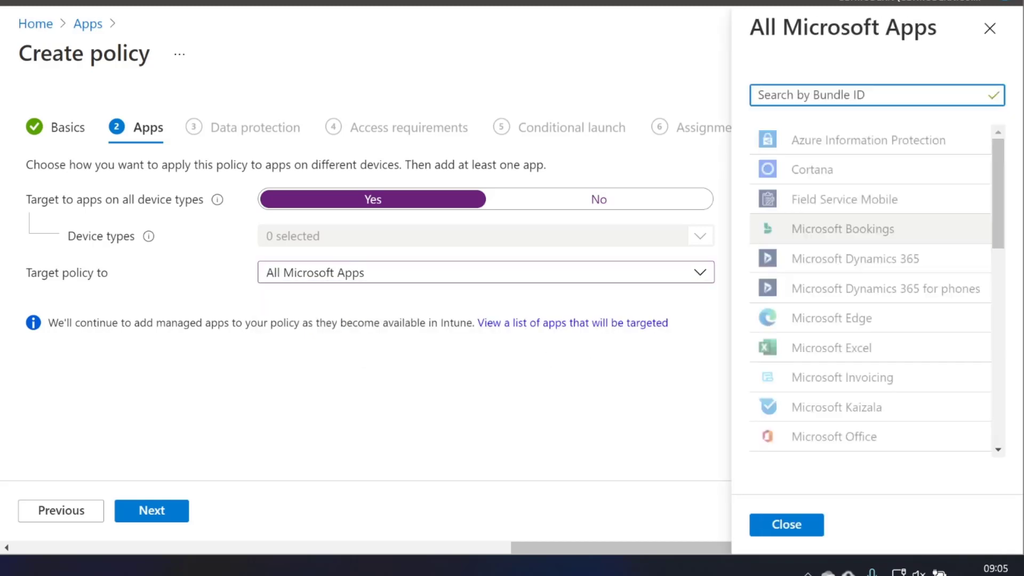
pyautogui.moveTo(997, 155); pyautogui.dragTo(994, 373)
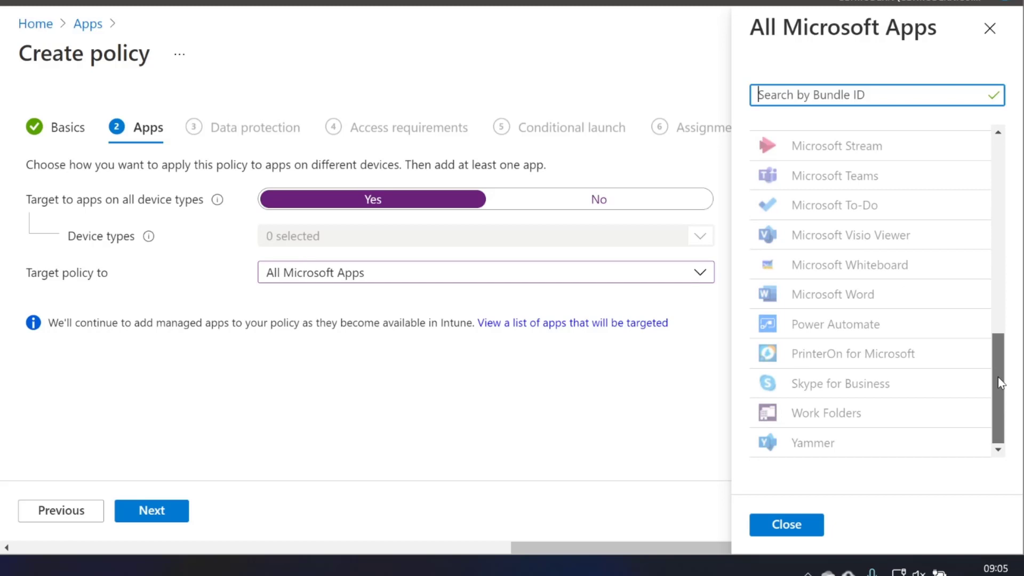
pyautogui.click(995, 89)
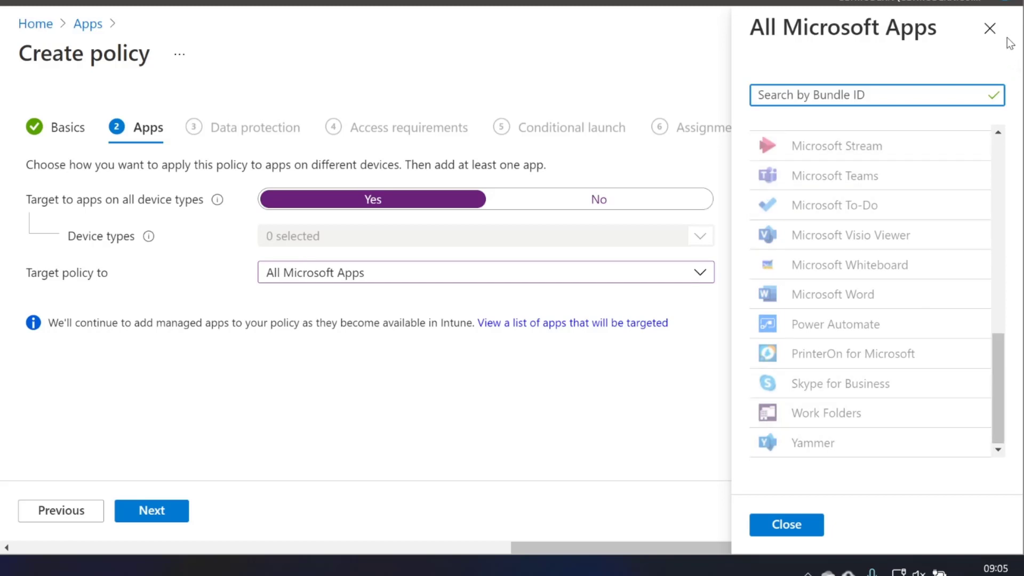
pyautogui.click(991, 29)
pyautogui.click(570, 279)
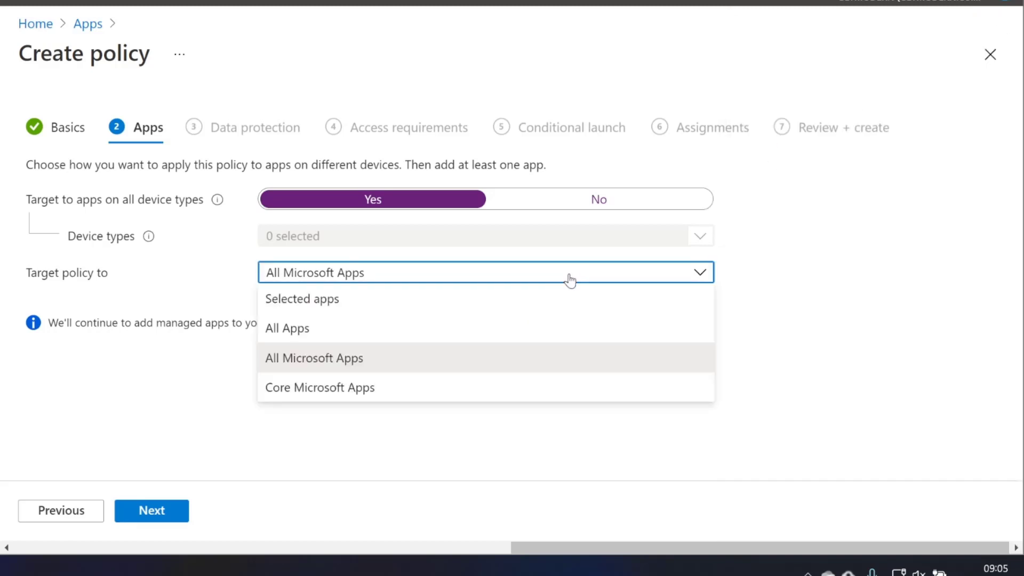
pyautogui.click(459, 326)
pyautogui.click(599, 324)
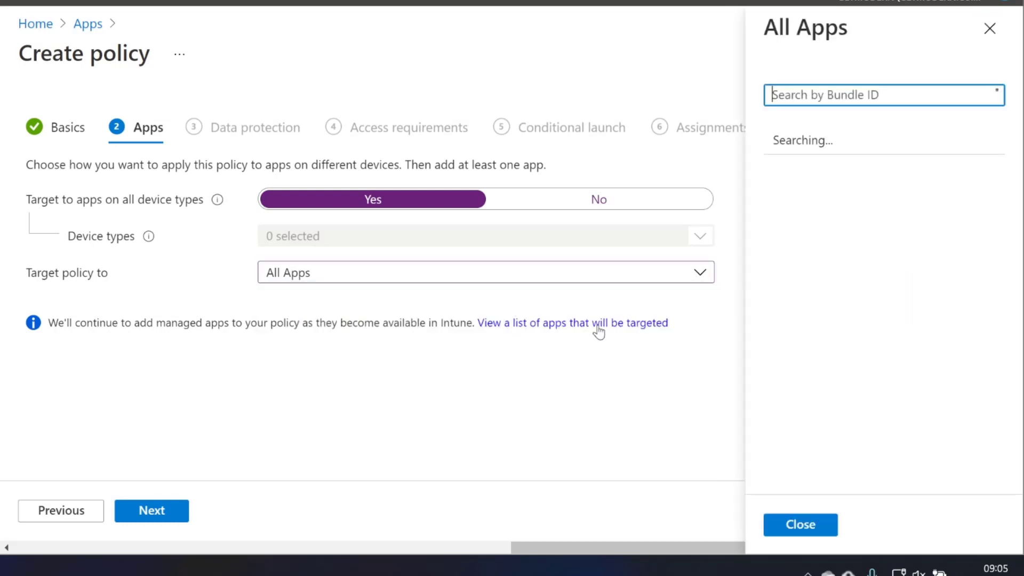
pyautogui.moveTo(995, 152); pyautogui.dragTo(994, 433)
pyautogui.click(808, 523)
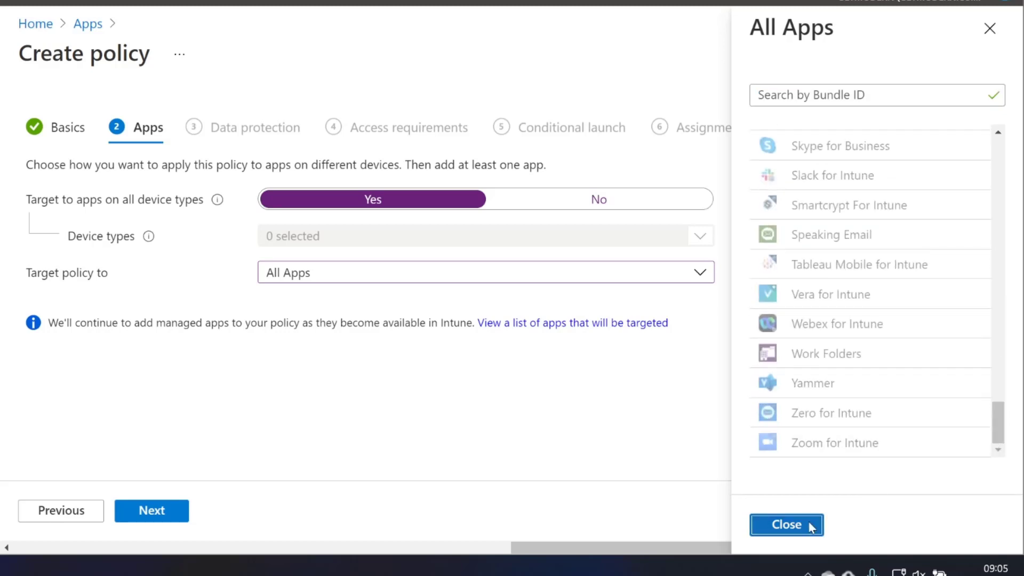
pyautogui.click(412, 282)
# Step: Keep Core Microsoft Apps as the target and review the Data protection settings
pyautogui.click(344, 386)
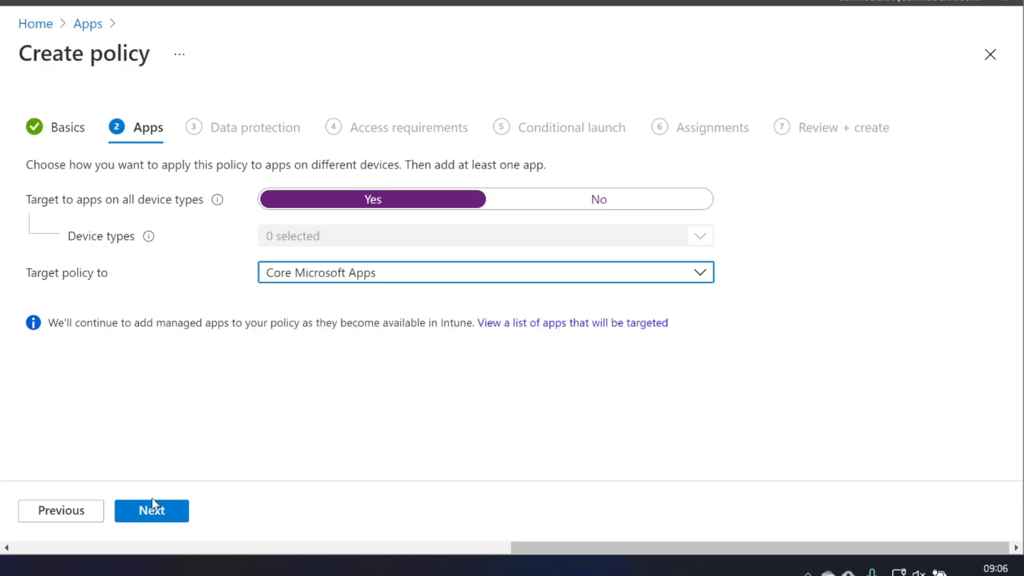
pyautogui.click(150, 514)
pyautogui.scroll(-5, 245, 285)
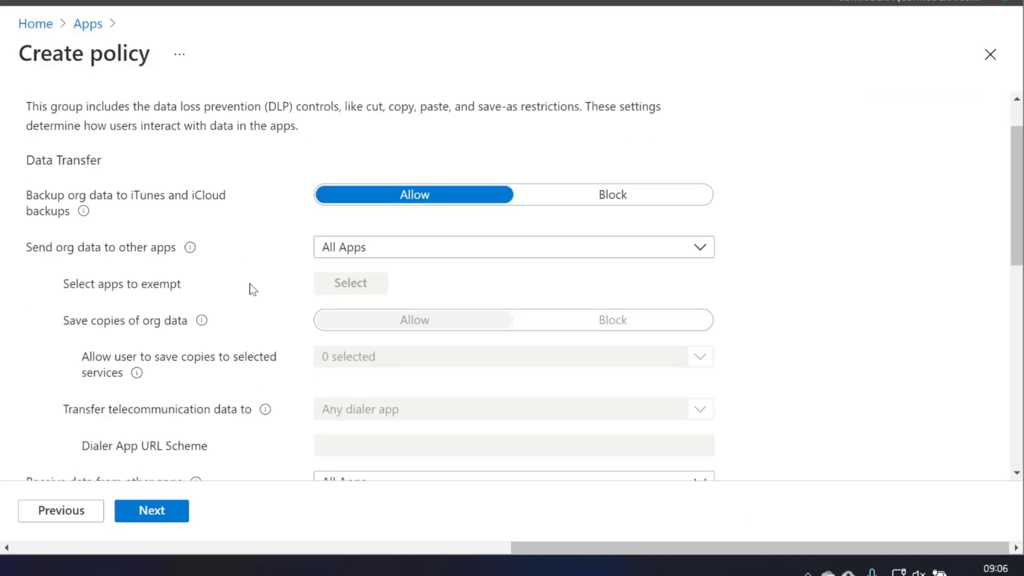
pyautogui.scroll(-5, 250, 284)
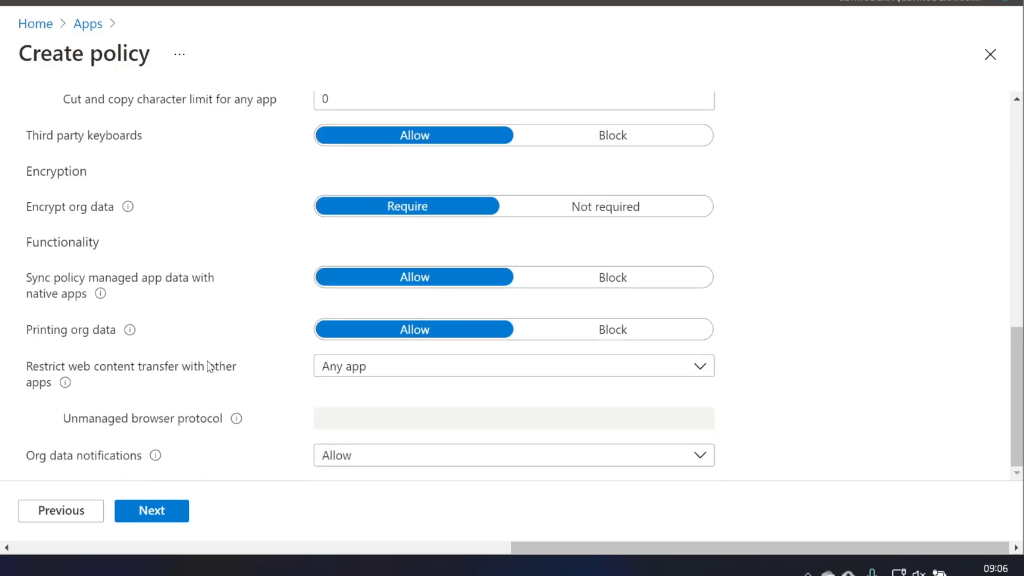
pyautogui.scroll(1, 208, 406)
pyautogui.scroll(8, 205, 401)
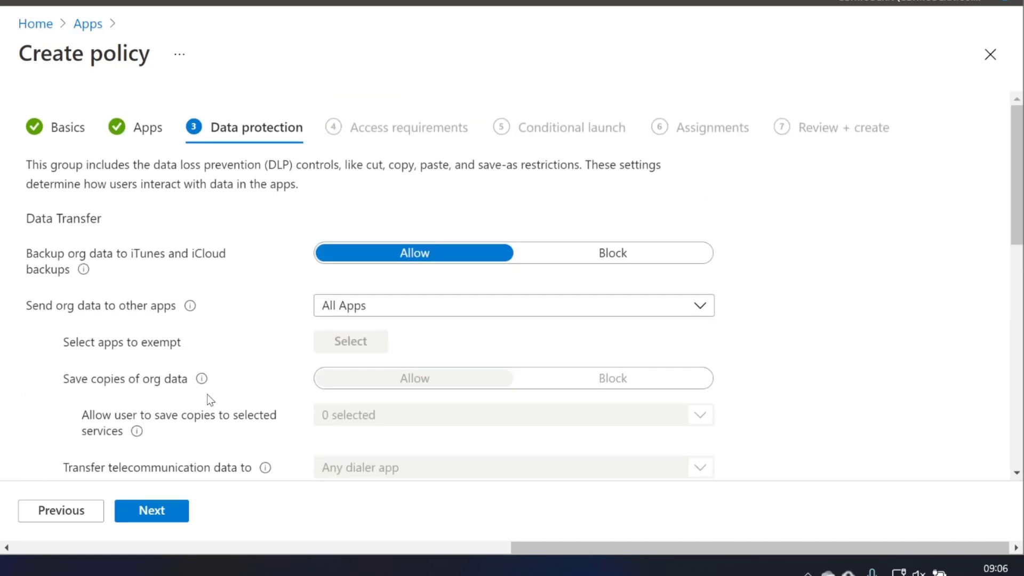
# Step: Review the Access requirements settings and continue to Conditional launch
pyautogui.click(163, 515)
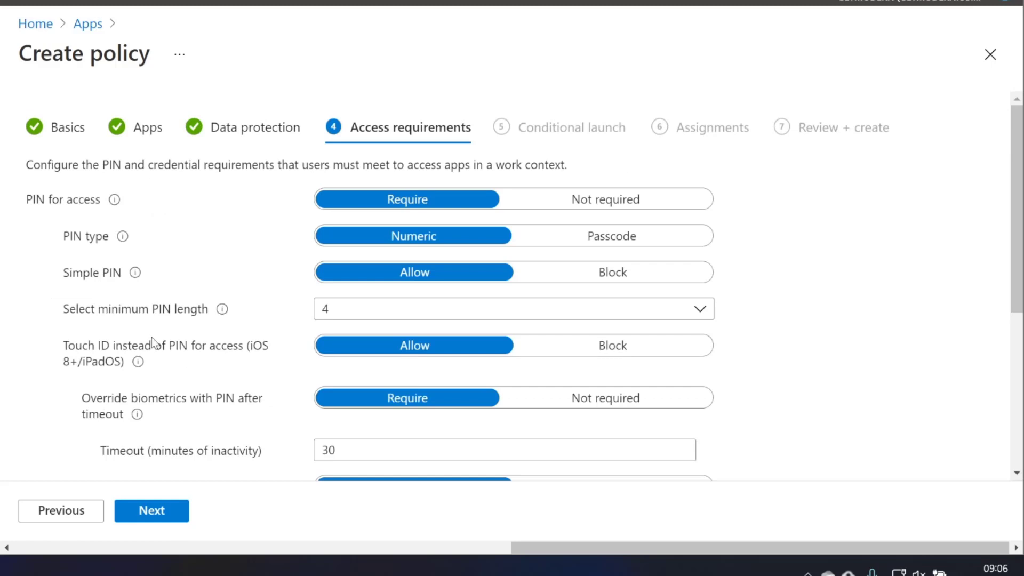
pyautogui.scroll(-3, 153, 341)
pyautogui.scroll(3, 138, 326)
pyautogui.scroll(-3, 219, 394)
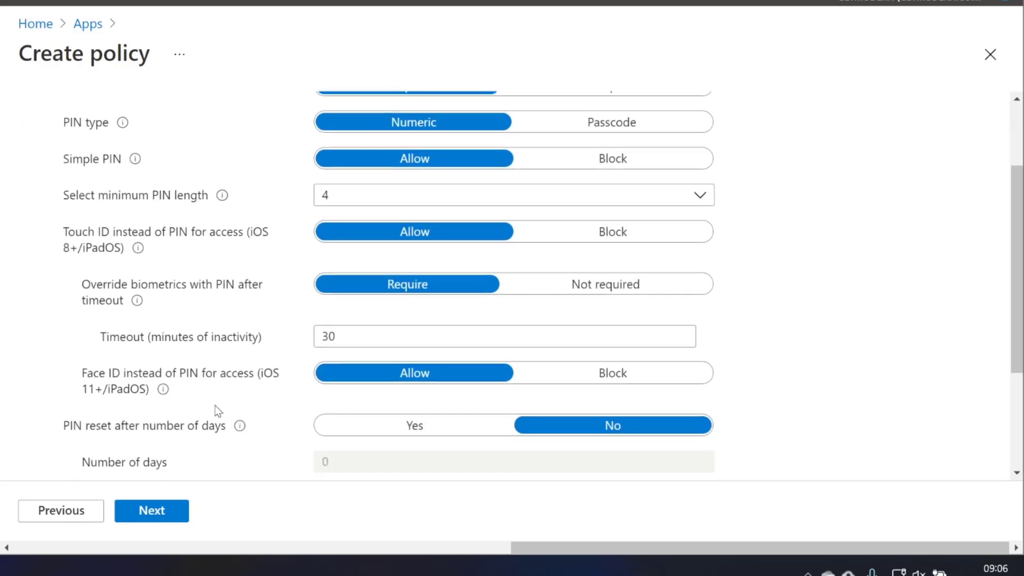
pyautogui.click(174, 512)
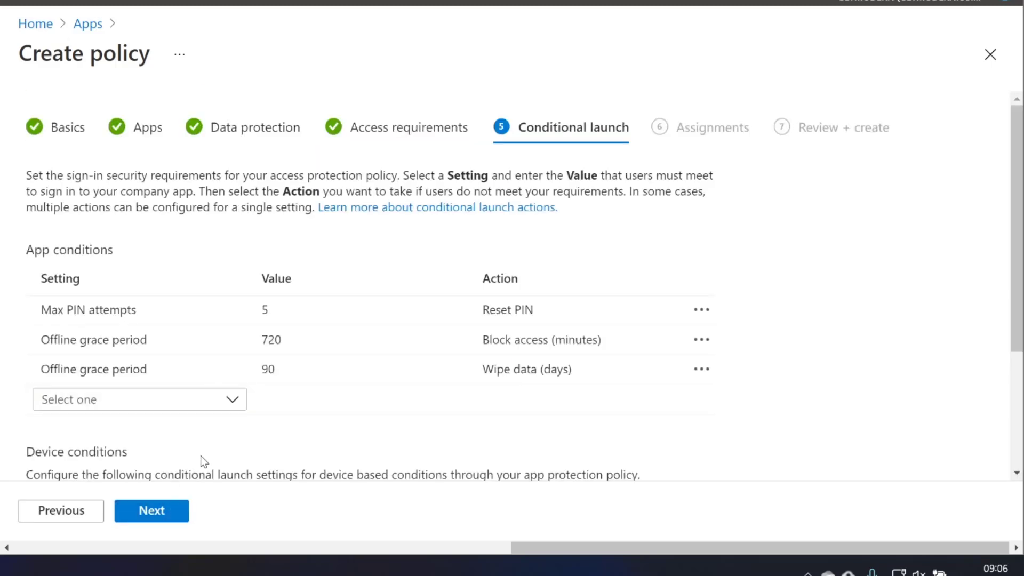
# Step: Assign the policy to the Finance group and create it from Review + create
pyautogui.click(174, 511)
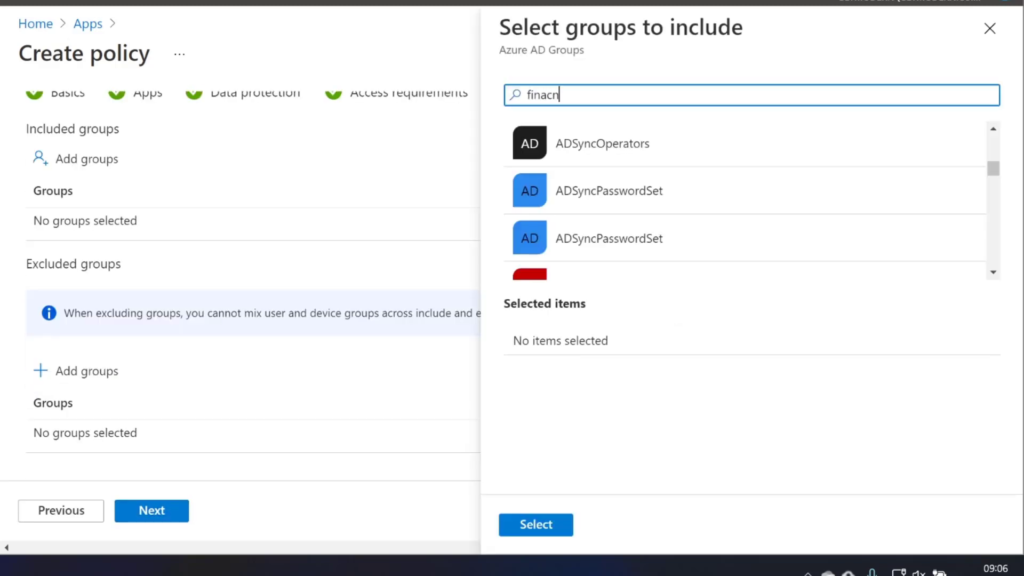
pyautogui.press('BackSpace')
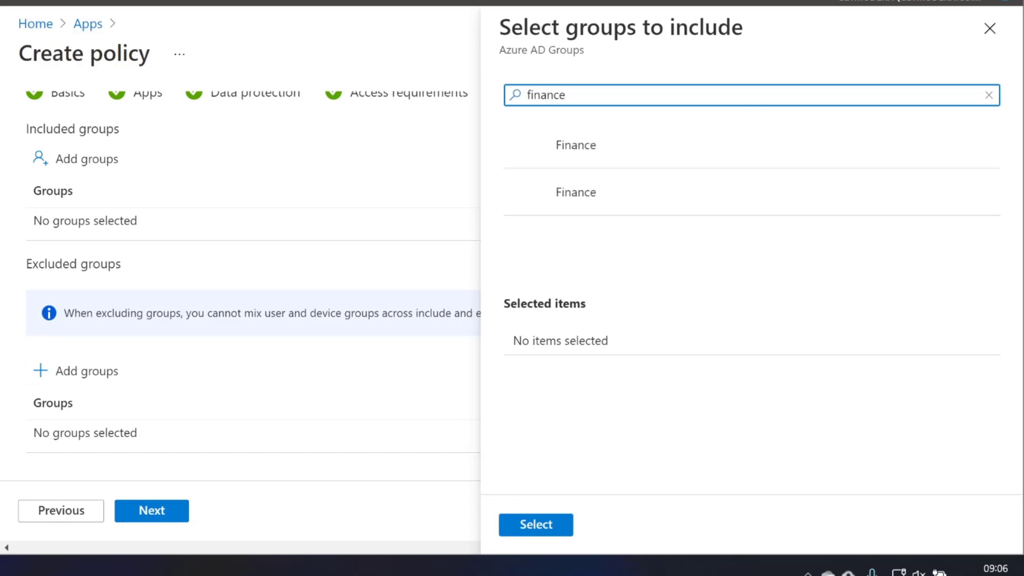
pyautogui.click(614, 158)
pyautogui.click(537, 526)
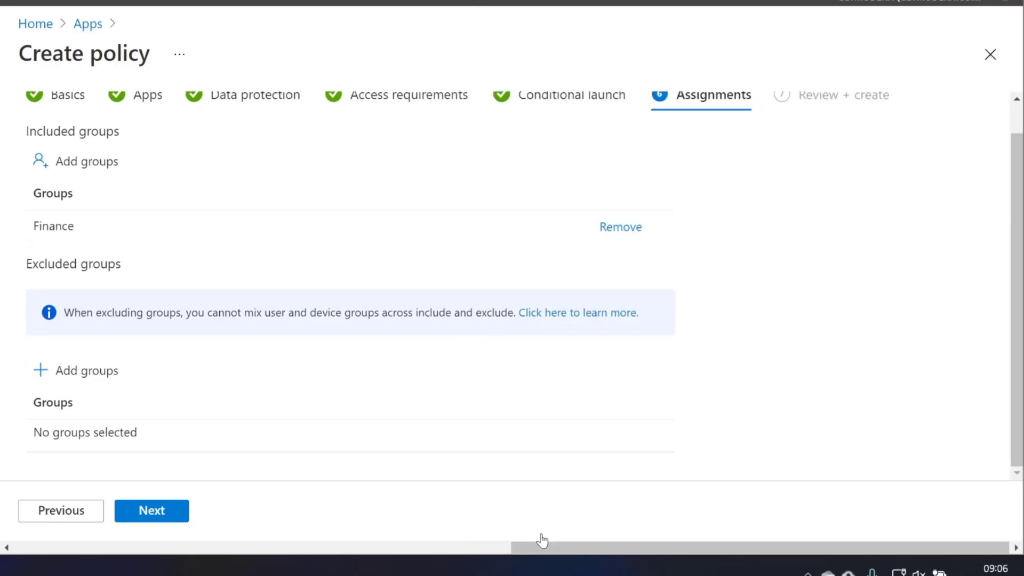
pyautogui.click(167, 521)
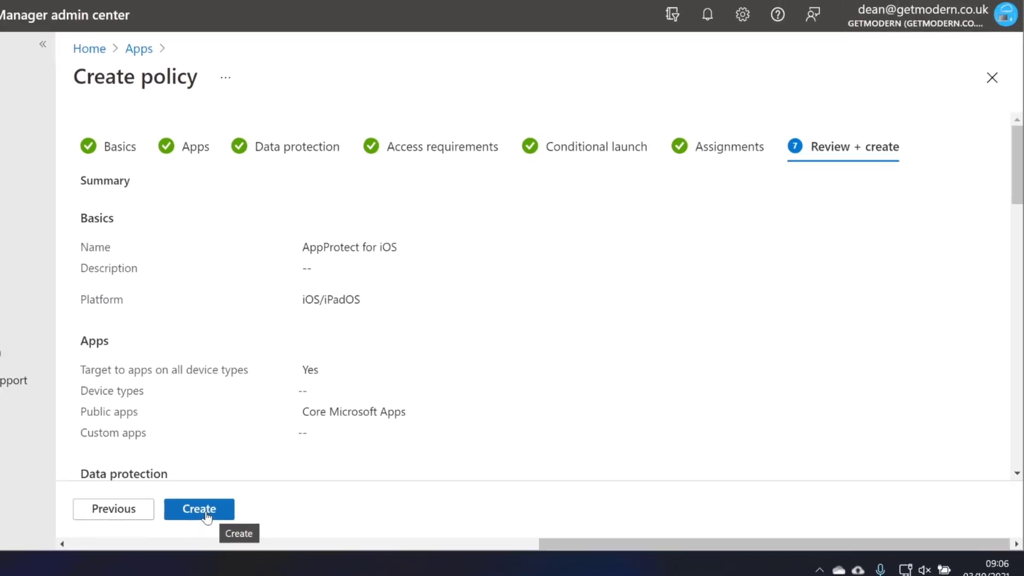
pyautogui.click(166, 517)
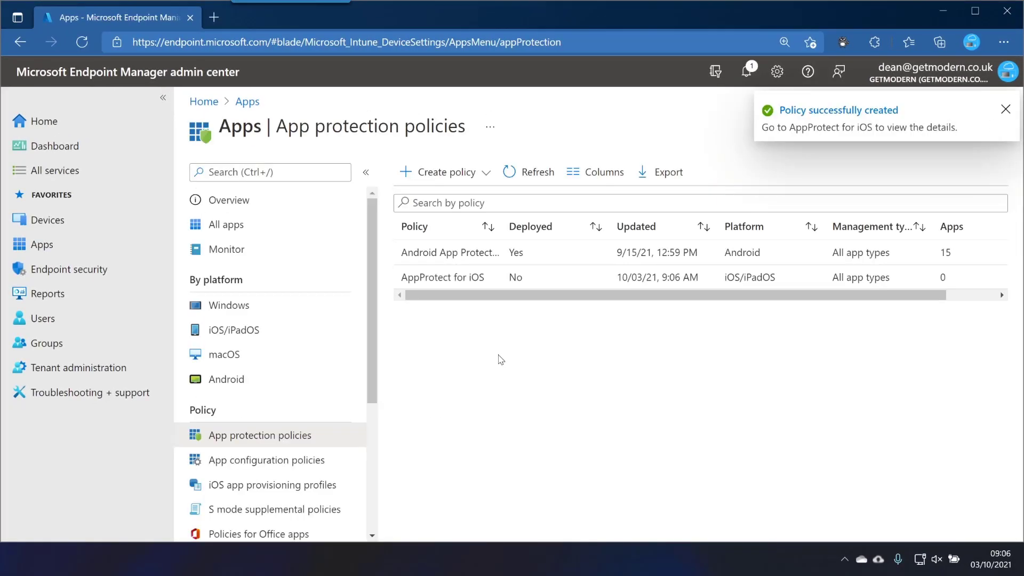